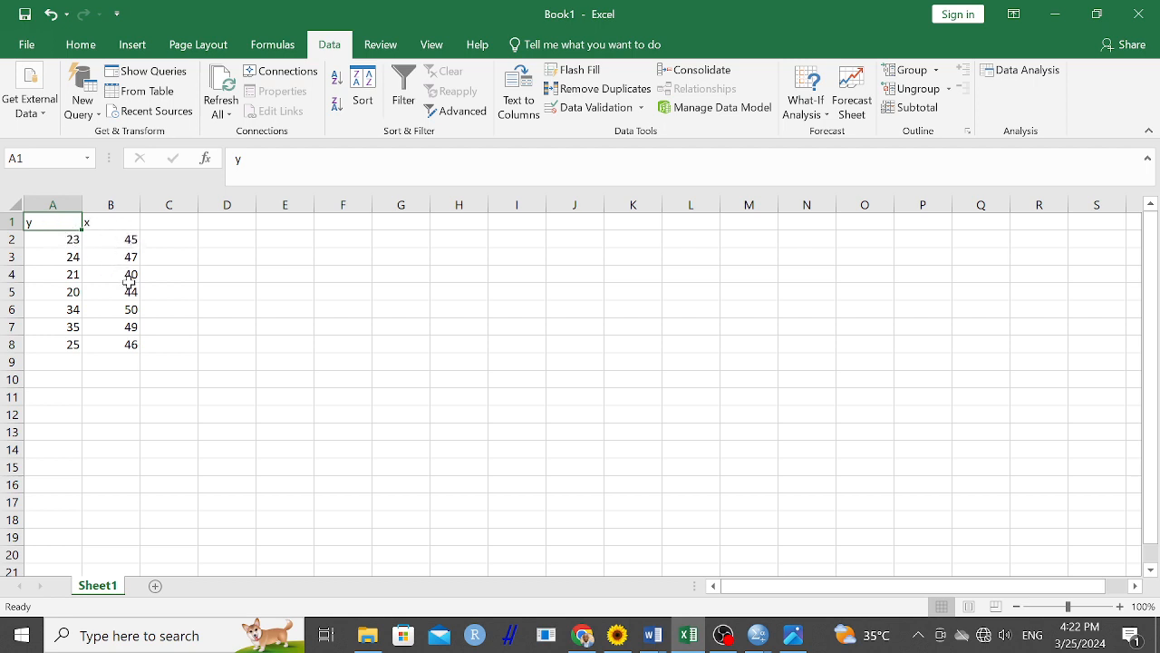
left_click(96, 223)
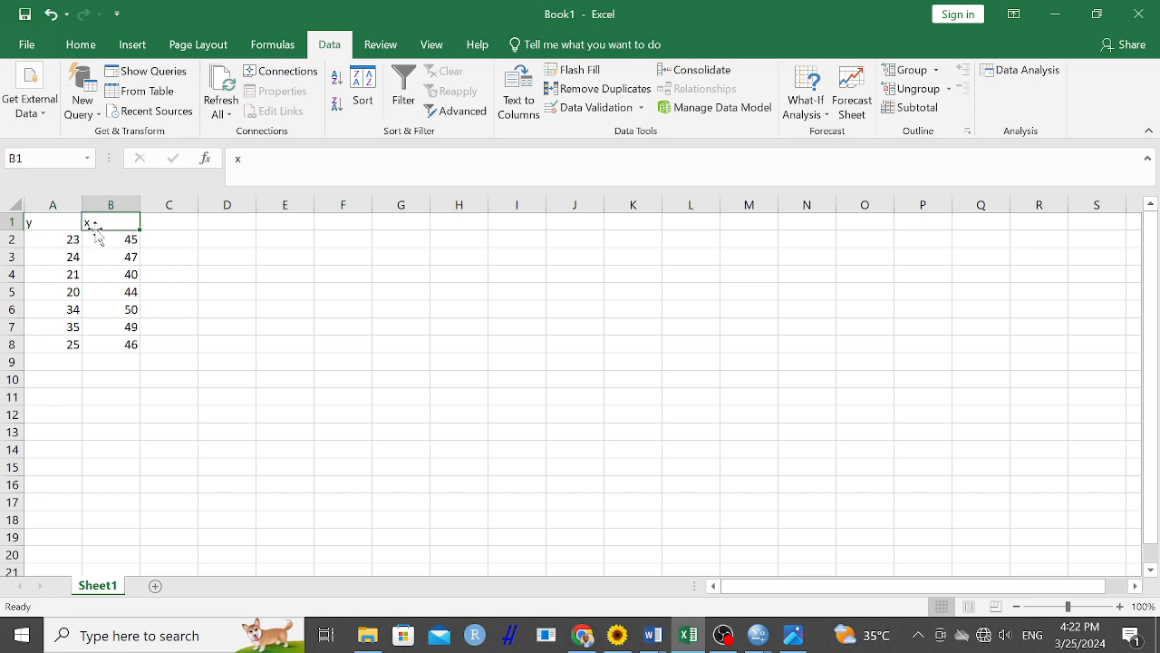
left_click(178, 222)
left_click(134, 228)
left_click(166, 226)
left_click(211, 228)
left_click(333, 243)
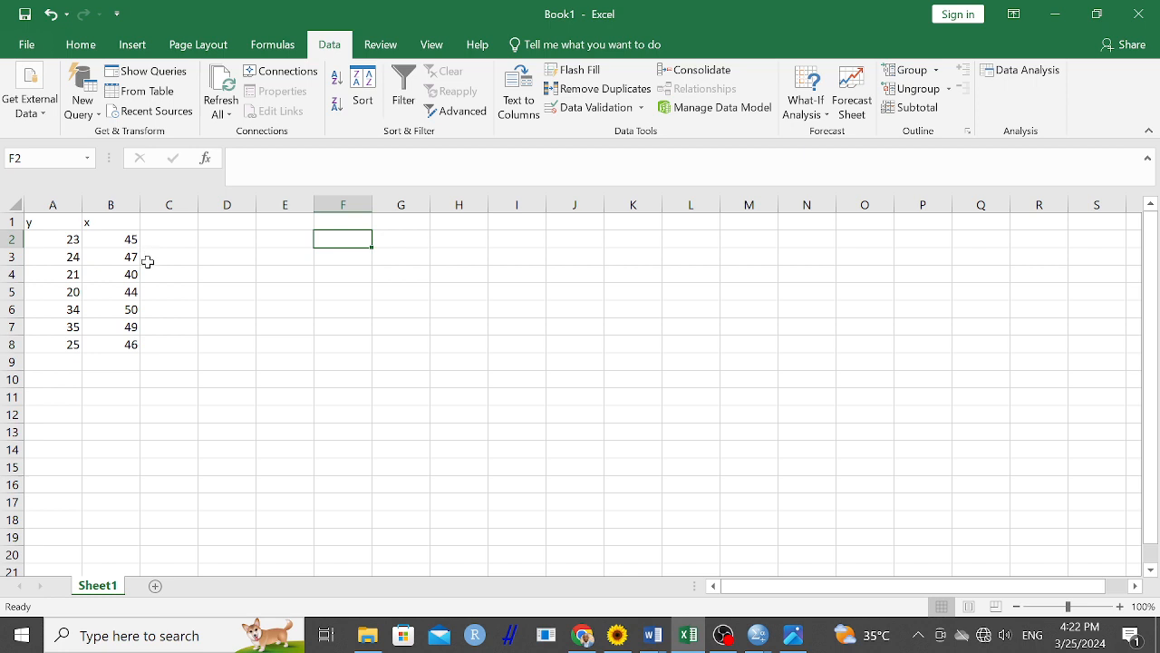
left_click(100, 221)
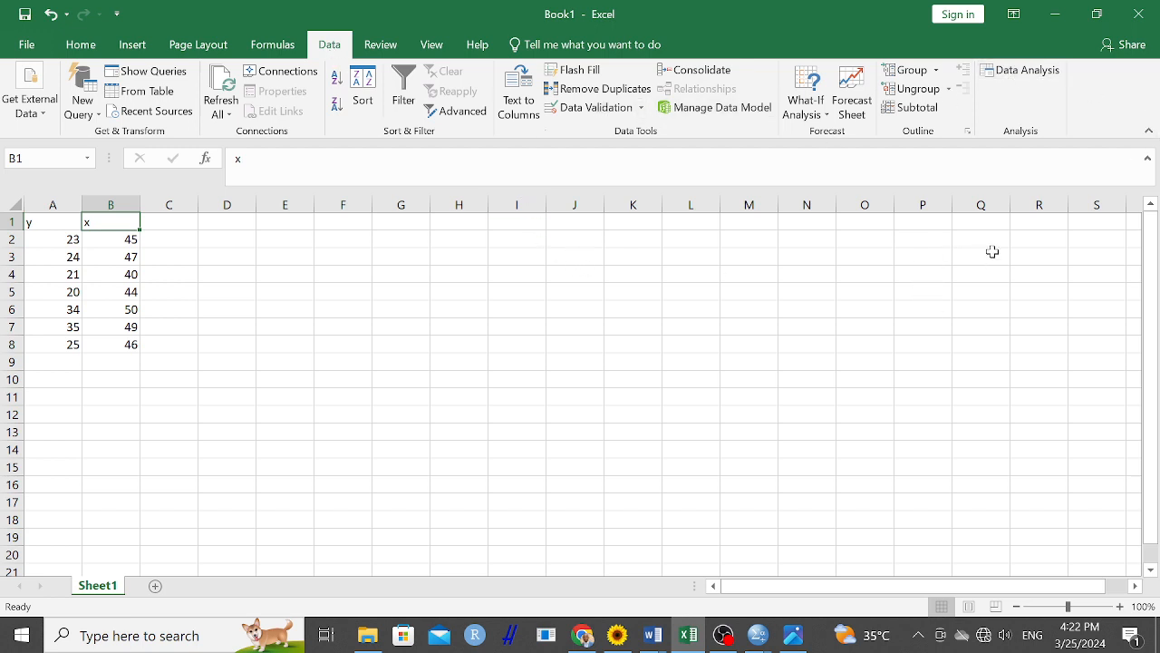
Start the Regression tool from the Data Analysis tools
left_click(1020, 73)
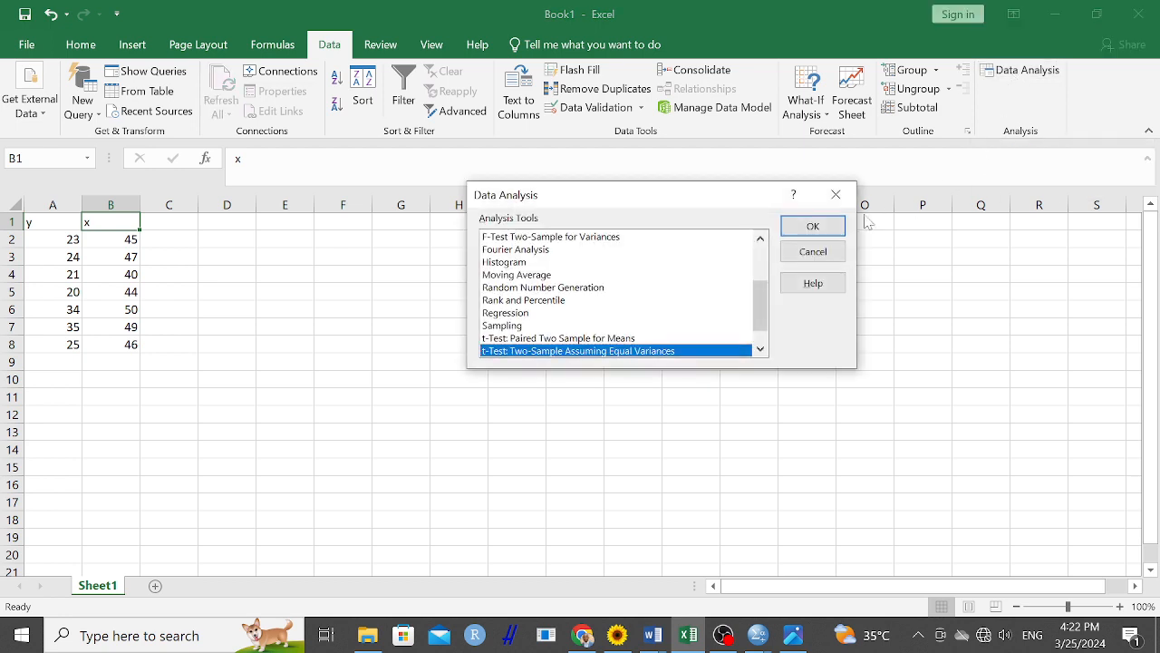
left_click_drag(761, 290, 763, 251)
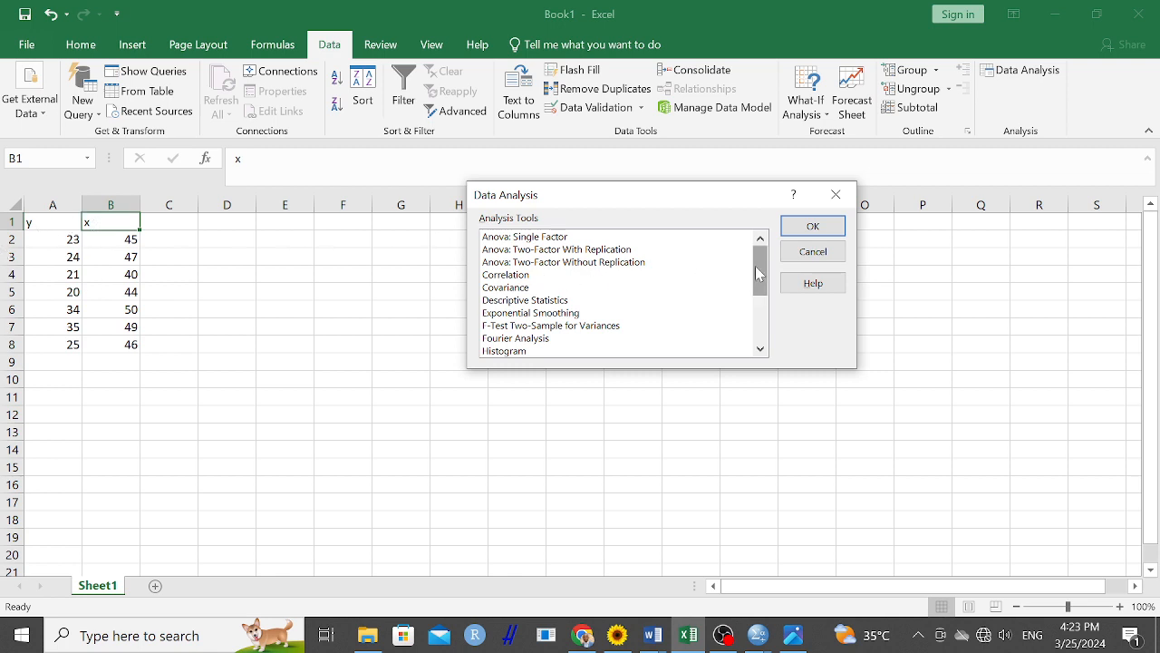
left_click_drag(758, 274, 771, 335)
left_click(513, 290)
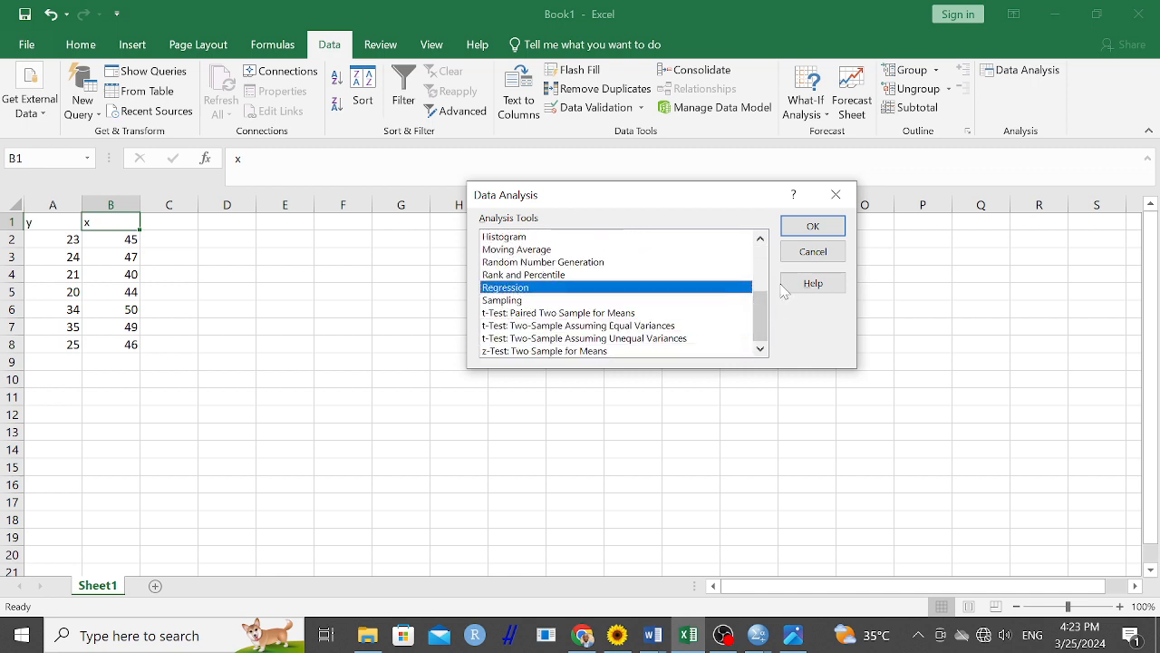
left_click(813, 226)
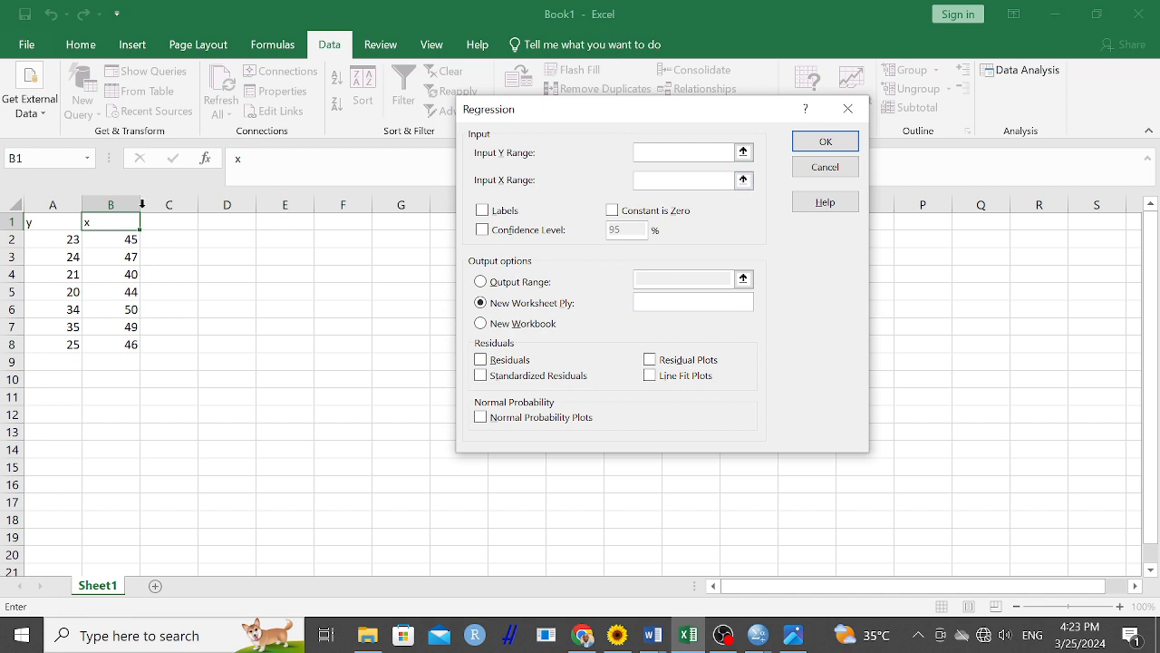
Set the regression's Y range to A1:A8 and X range to B1:B8, treating the first row as labels
left_click_drag(31, 225, 46, 343)
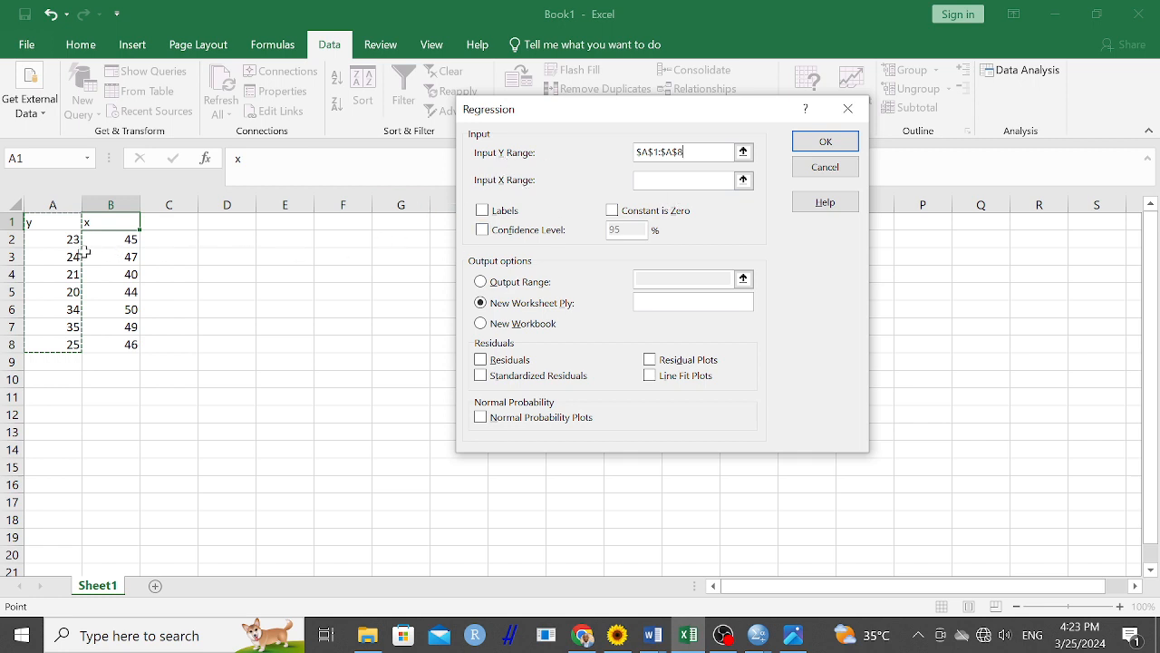
left_click(736, 178)
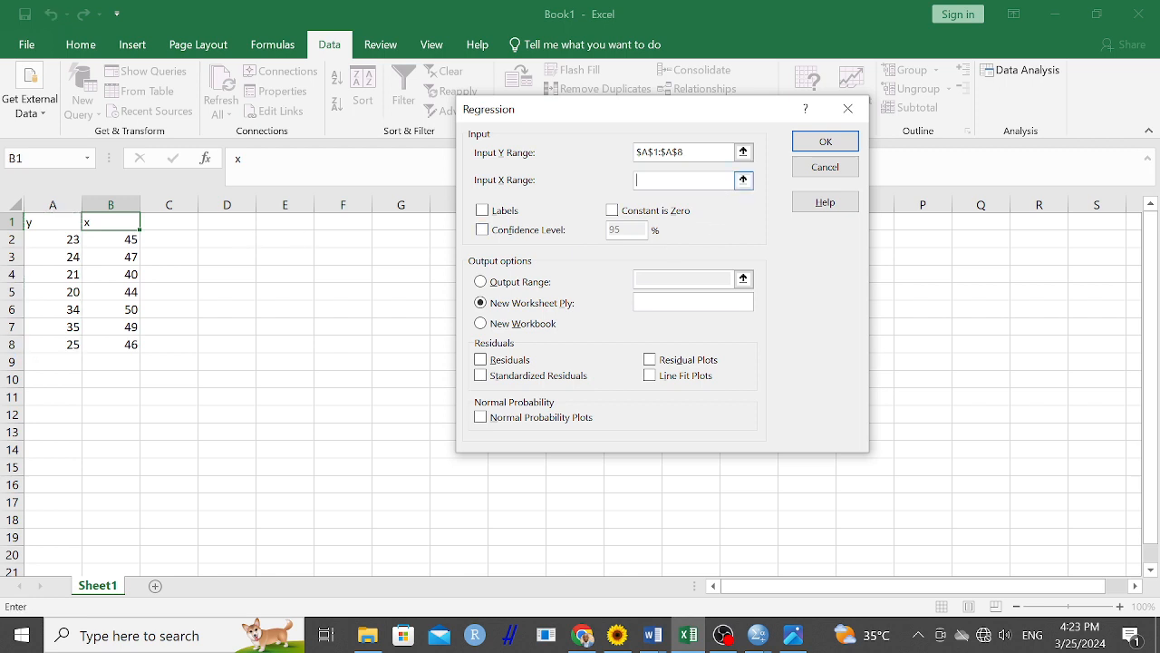
left_click(743, 180)
left_click_drag(109, 224, 112, 343)
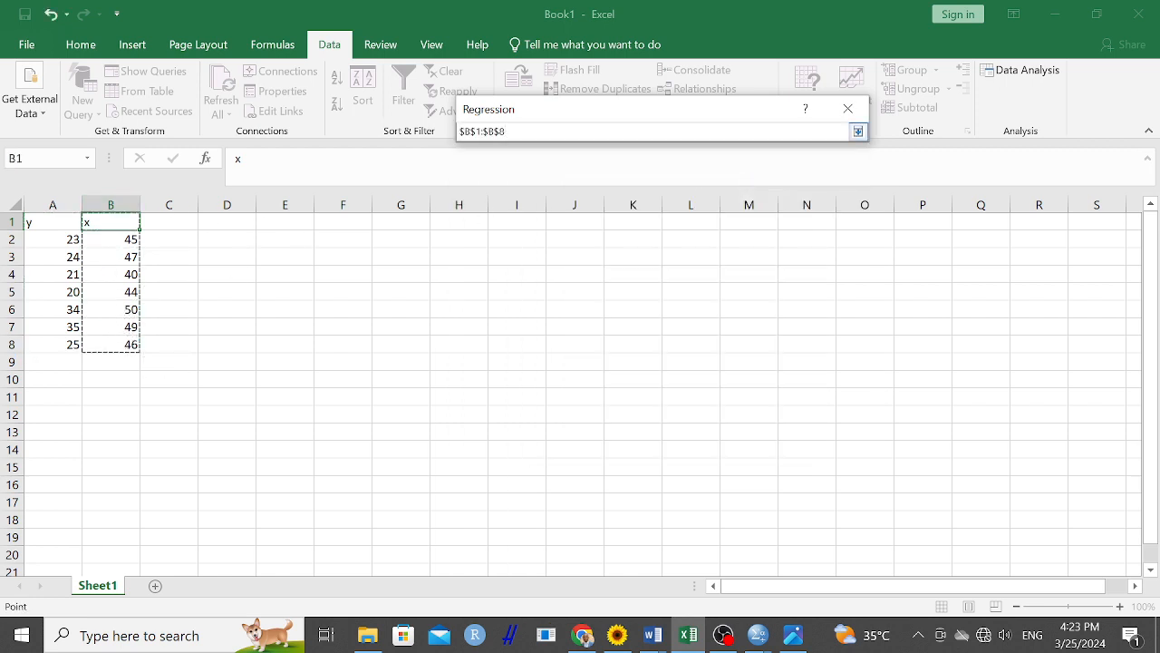
left_click(858, 132)
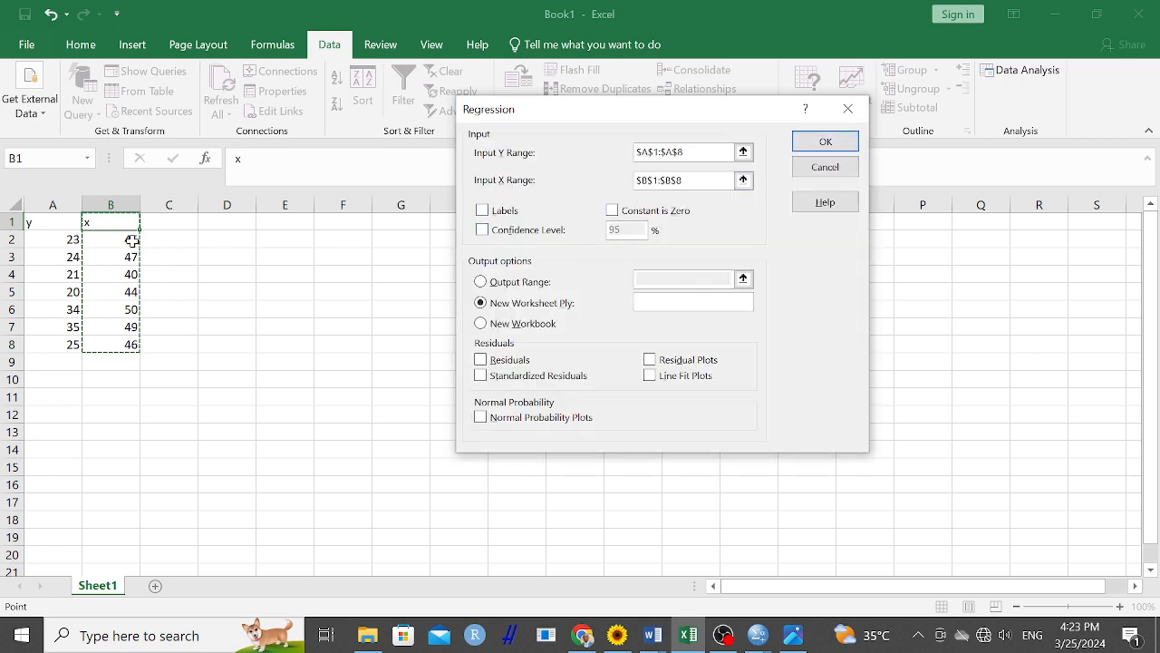
left_click(482, 210)
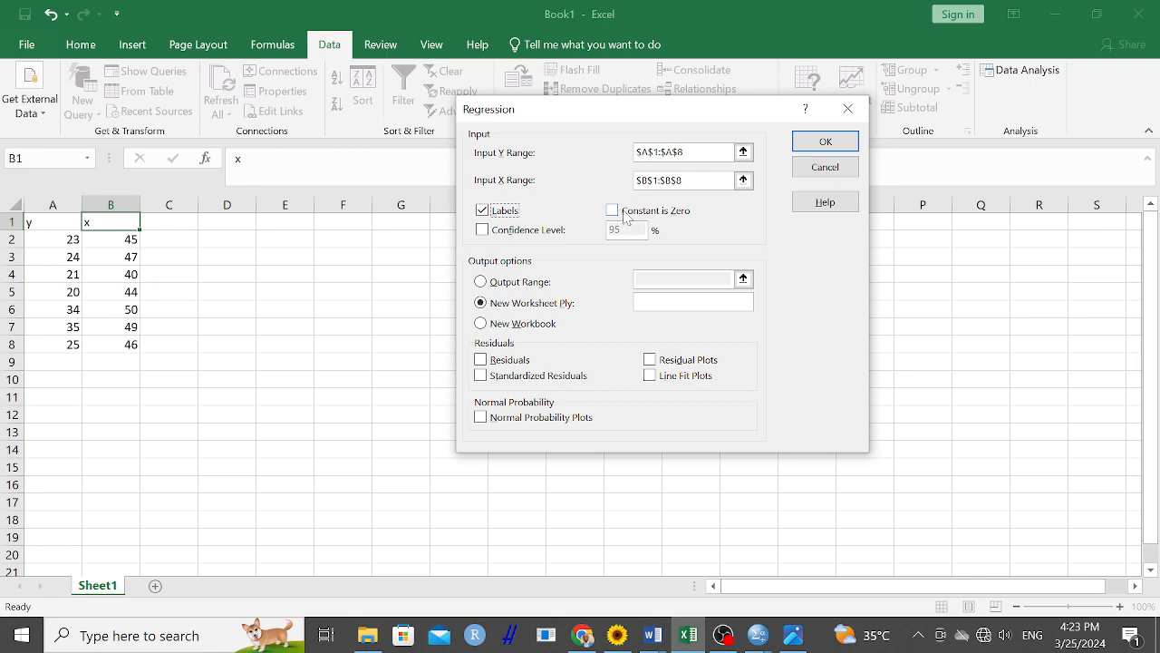
Direct the regression output to the range F2:M20 on the current sheet
left_click(481, 281)
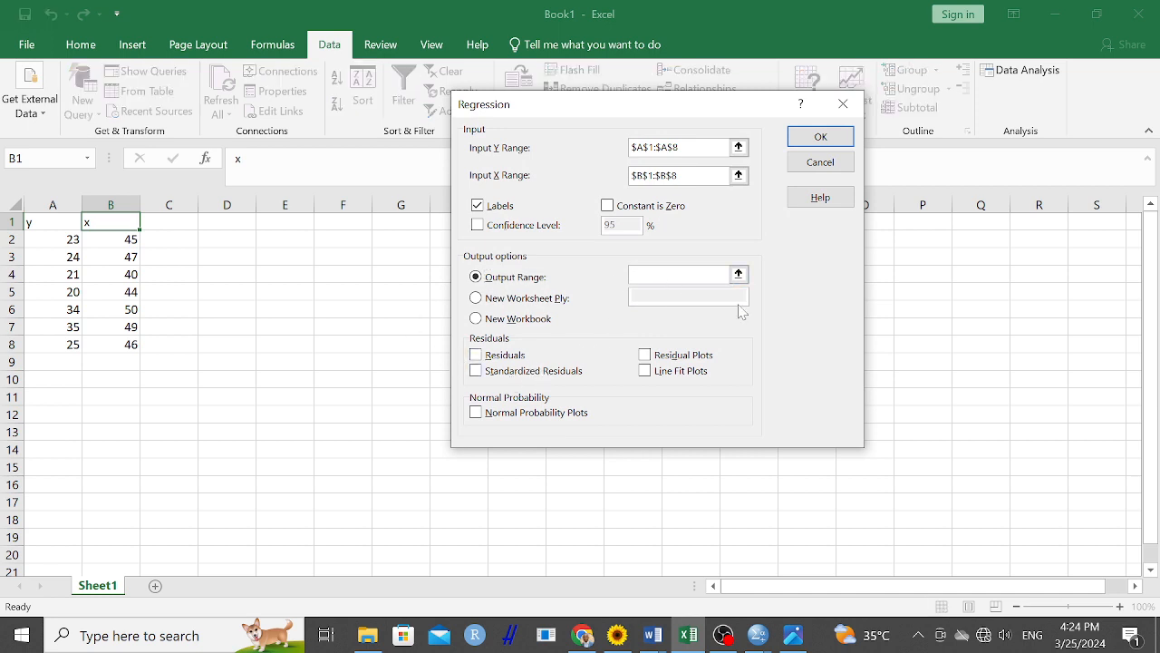
left_click(738, 273)
left_click_drag(342, 245, 756, 552)
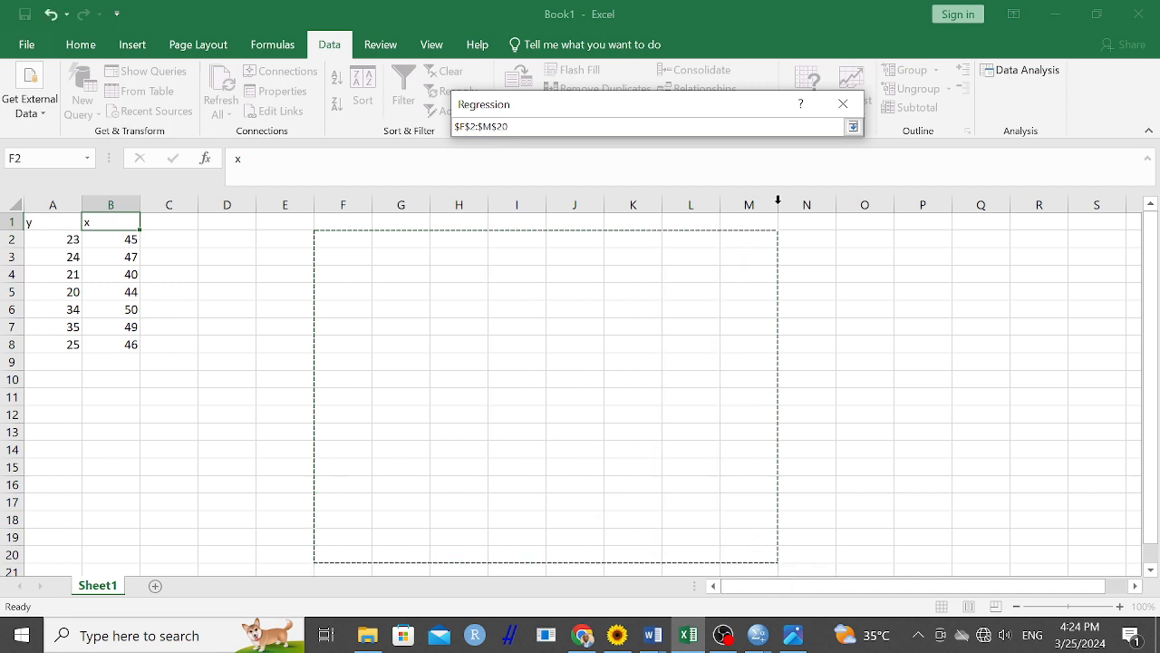
left_click(852, 127)
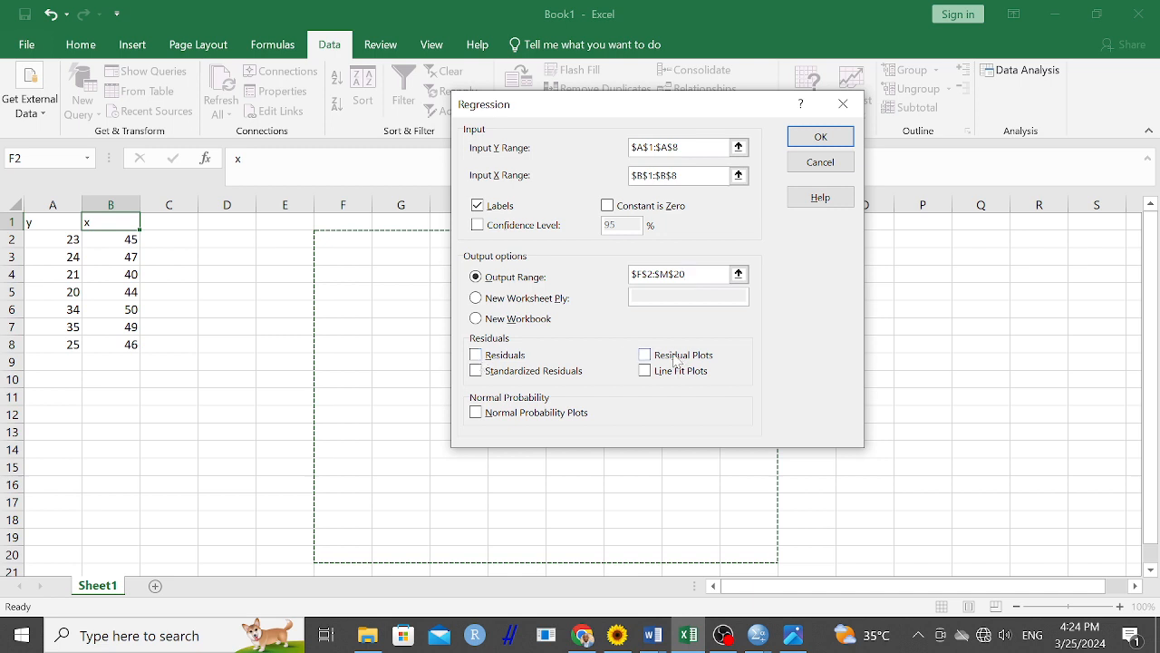
Include residuals and residual plots in the output and run the regression
left_click(477, 356)
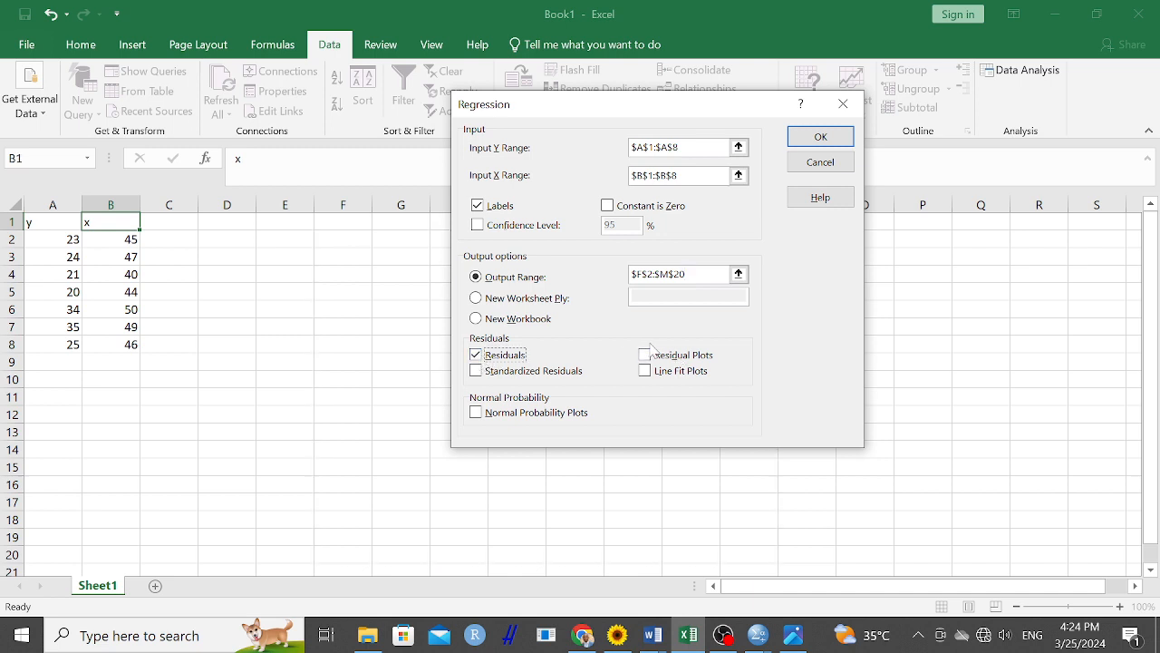
left_click(646, 355)
left_click(809, 141)
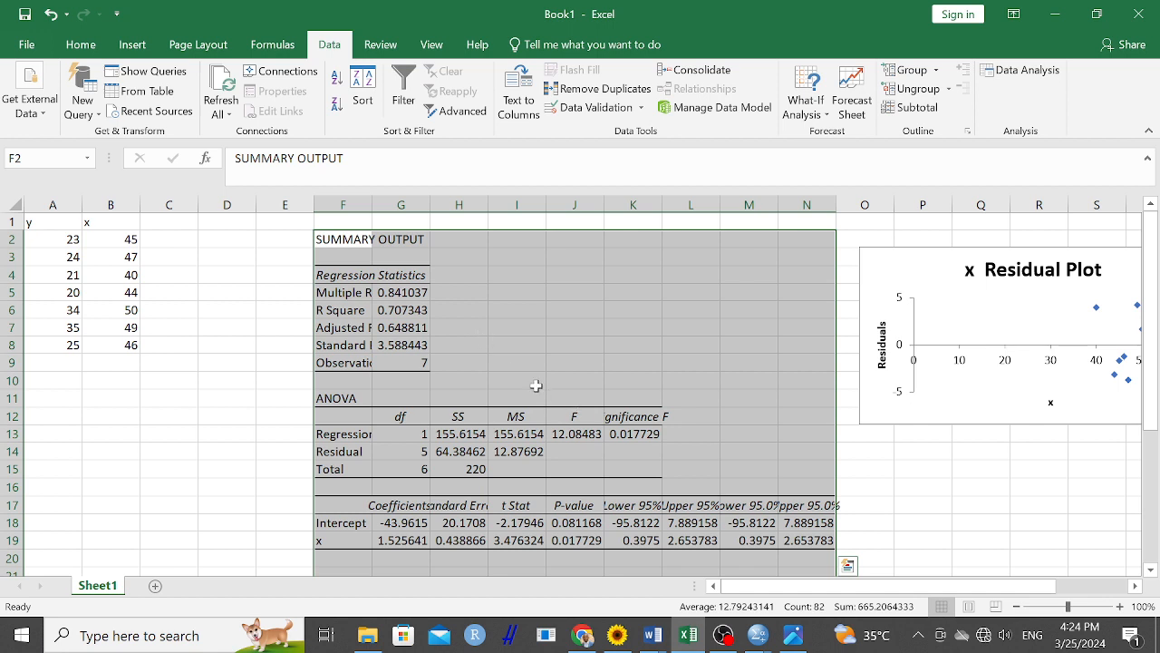
Widen columns F, J and K so the labels and values of the regression output fit
double_click(371, 205)
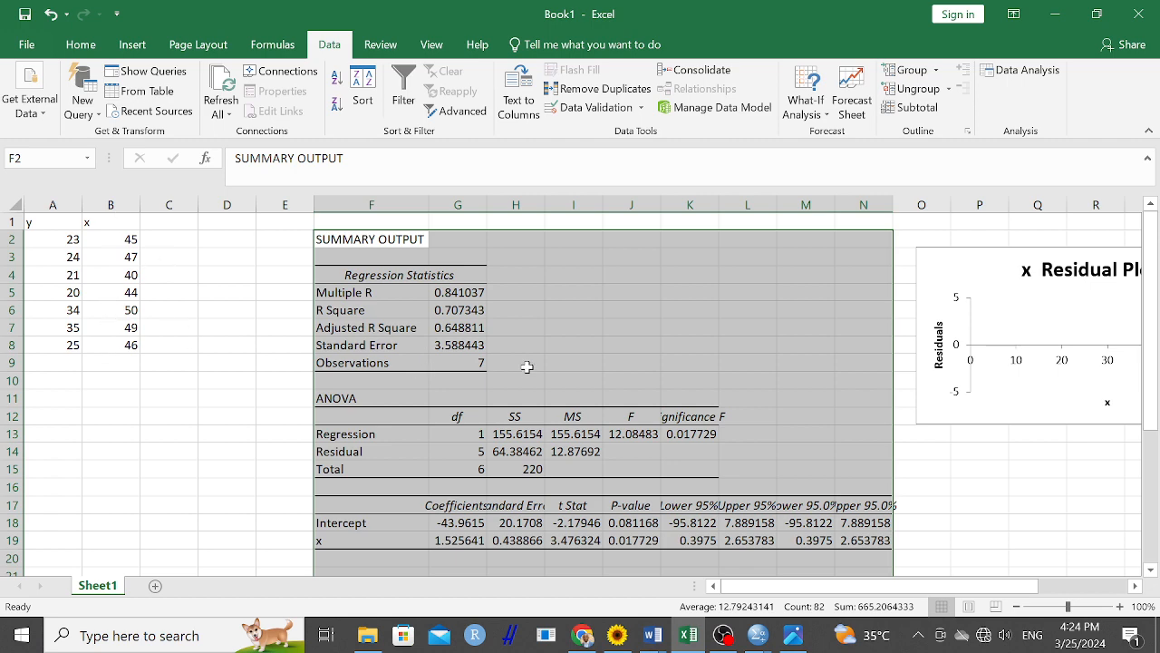
scroll(525, 365, "down", 2)
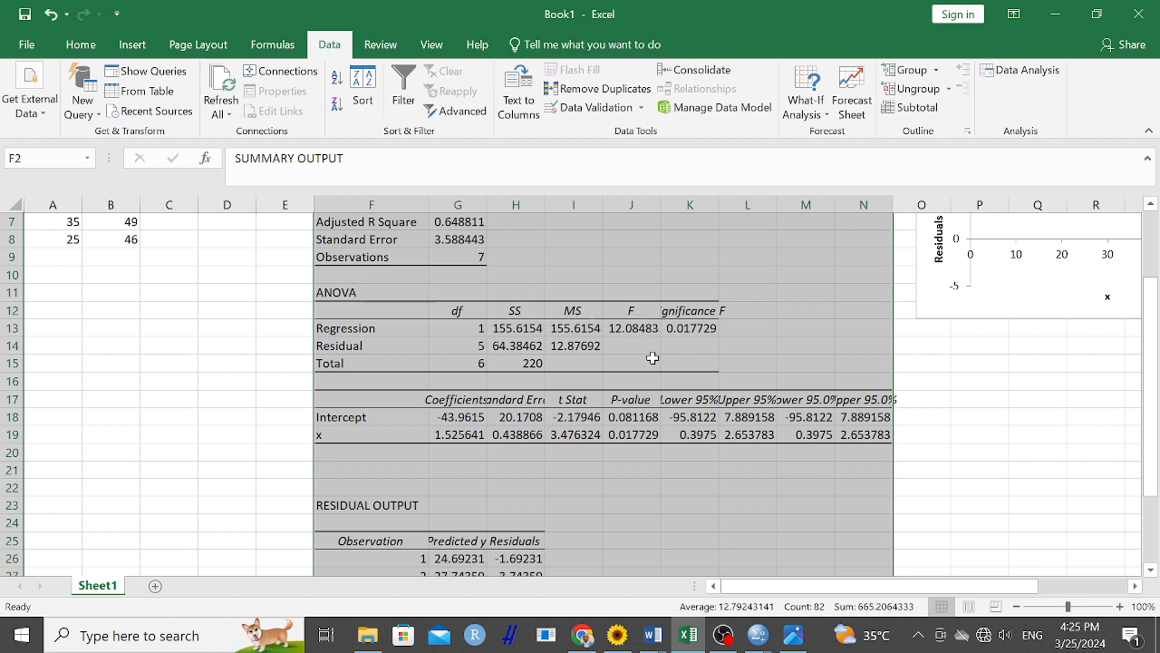
double_click(661, 202)
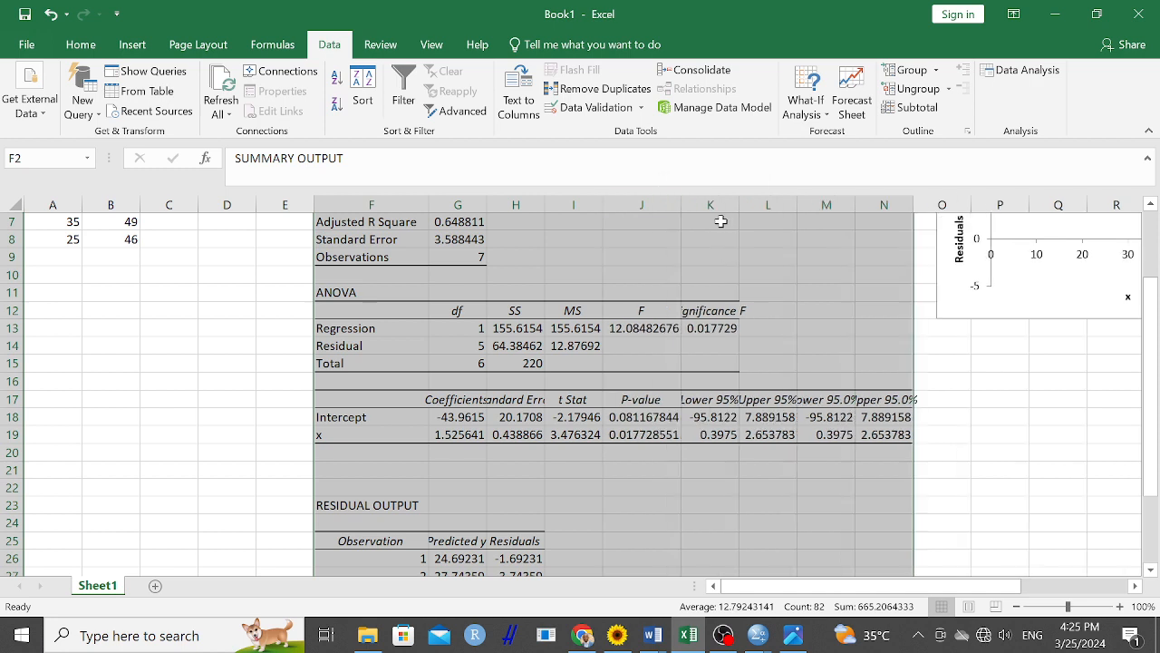
left_click_drag(739, 202, 778, 201)
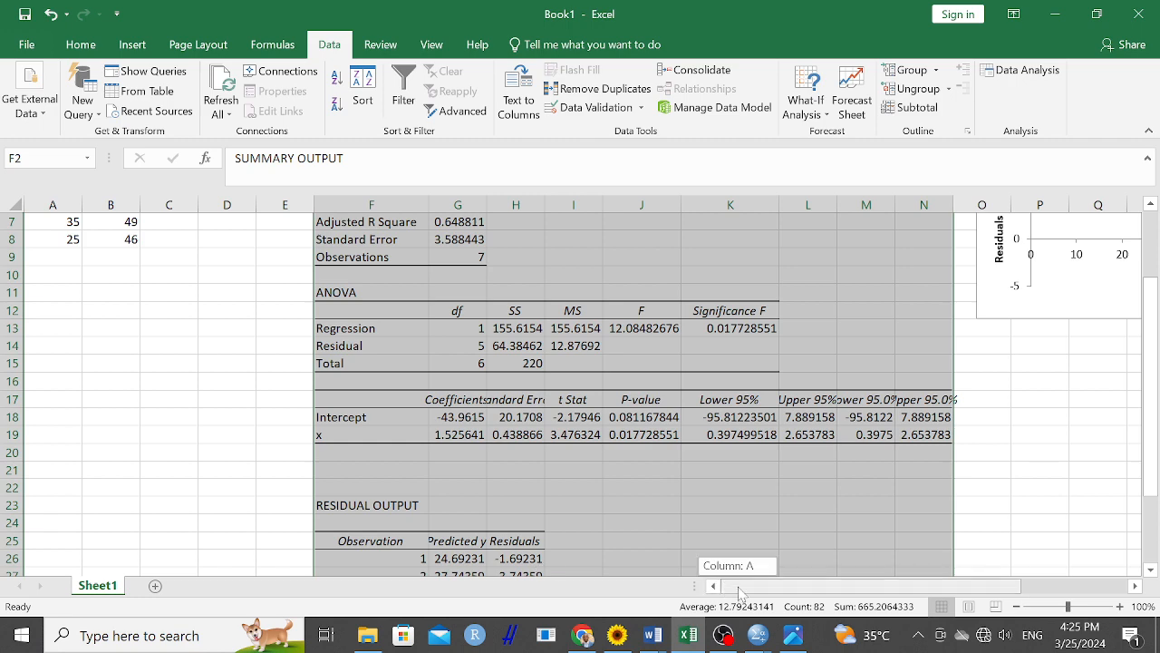
scroll(549, 458, "down", 2)
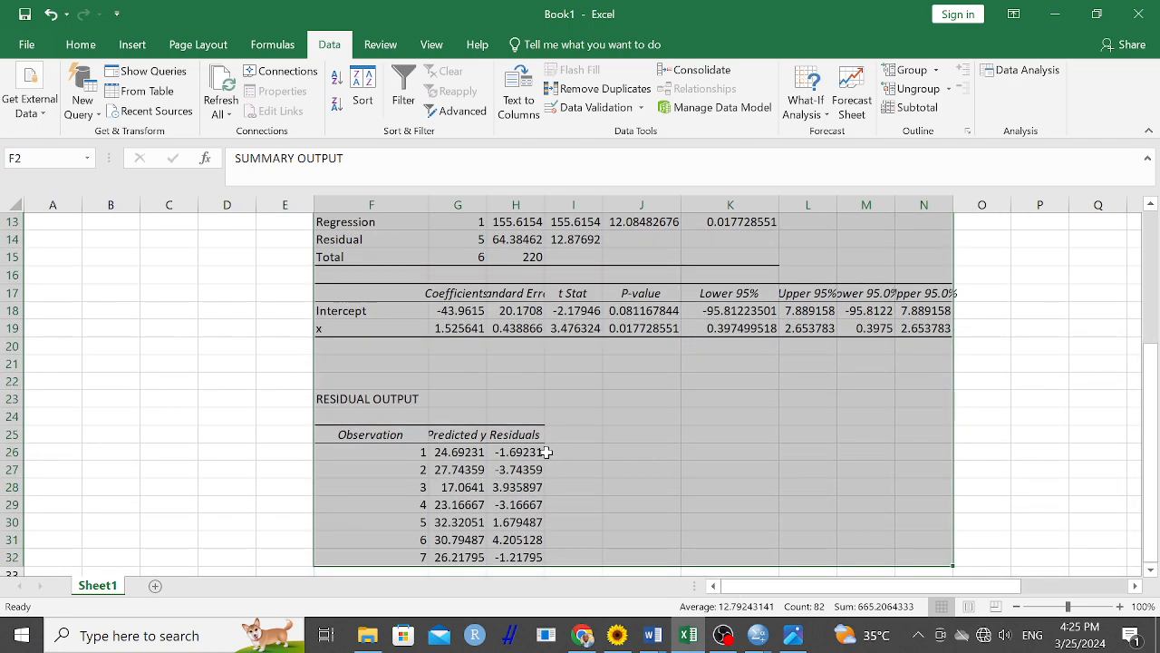
left_click_drag(777, 590, 742, 576)
Open a blank Notepad window and move it clear of the coefficients column in the worksheet
left_click(167, 632)
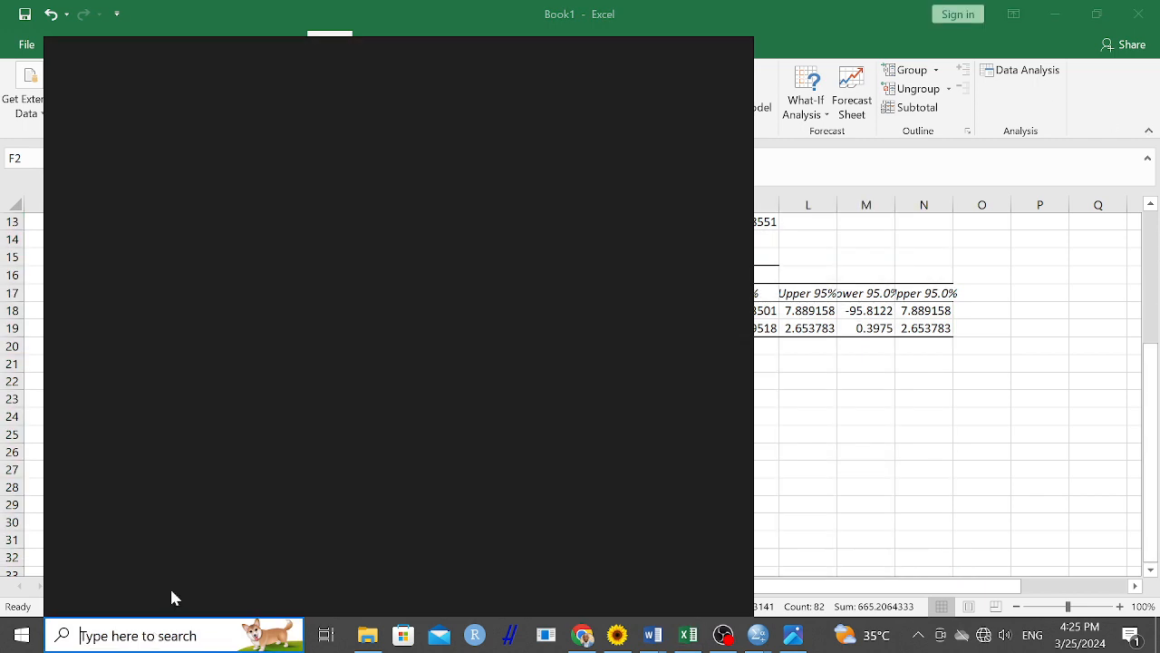
left_click(145, 289)
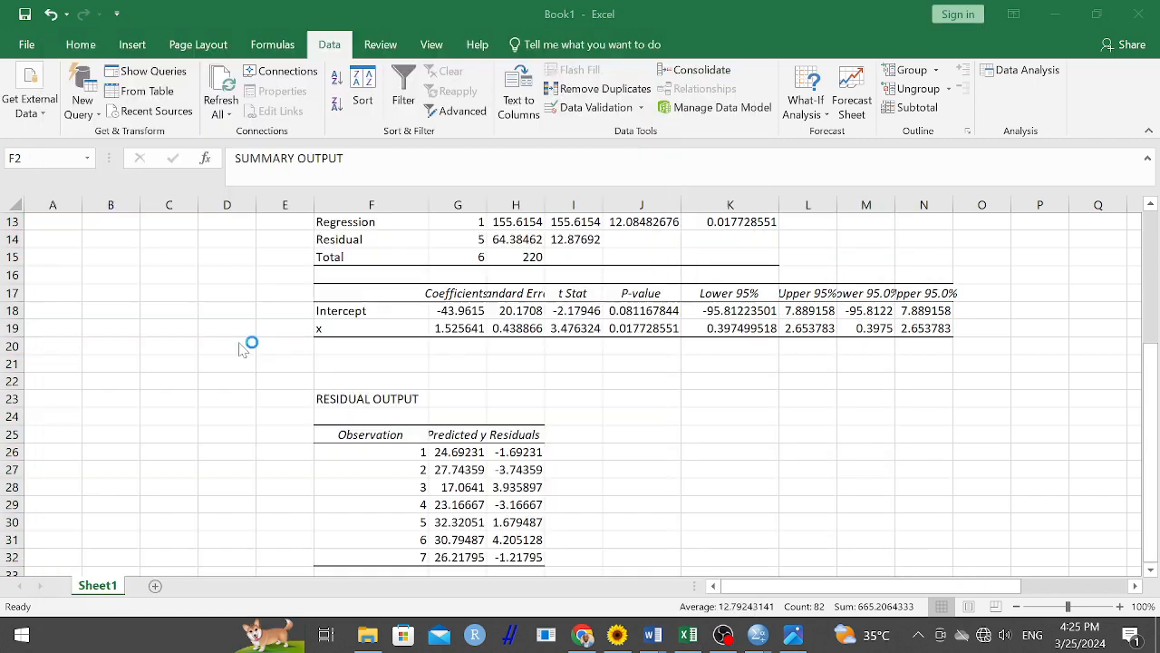
left_click_drag(690, 143, 776, 145)
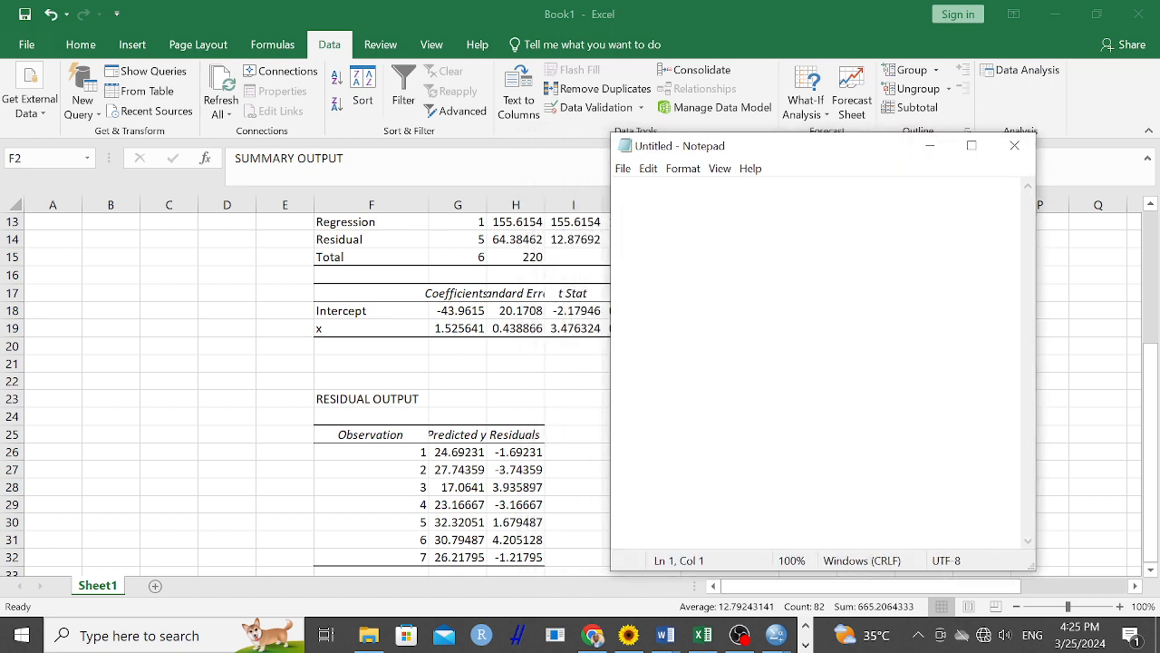
type("y")
key("BackSpace")
type("model")
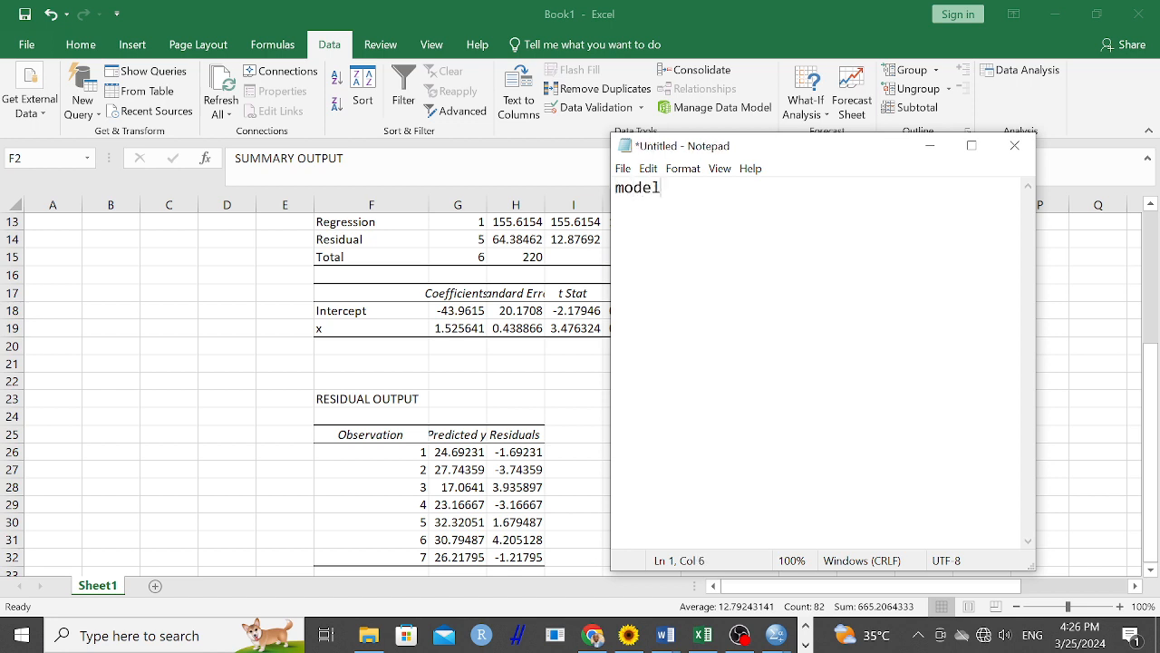
key("BackSpace")
key("BackSpace")
key("BackSpace")
key("BackSpace")
key("BackSpace")
Write "Regression model = " on the first line of the note
type("Regressionmod")
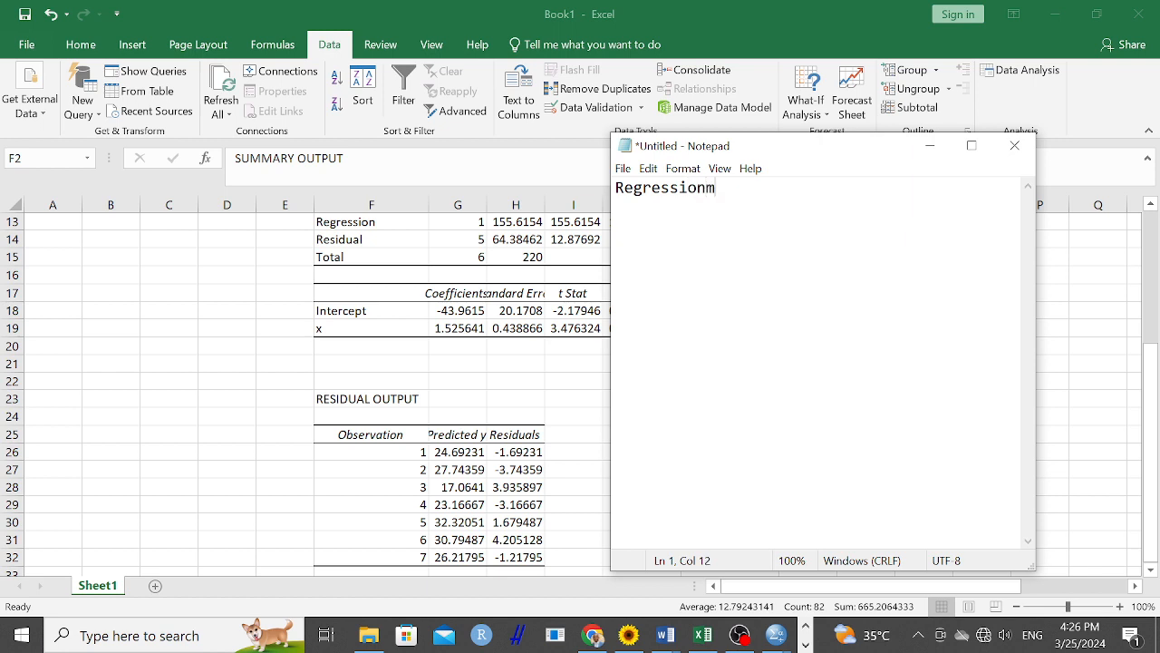
key("BackSpace")
key("BackSpace")
key("BackSpace")
type("model =")
key("Return")
key("BackSpace")
key("BackSpace")
key("BackSpace")
key("BackSpace")
key("BackSpace")
Copy the intercept coefficient from G18 into the Notepad equation after the equals sign and add a plus sign
left_click(467, 313)
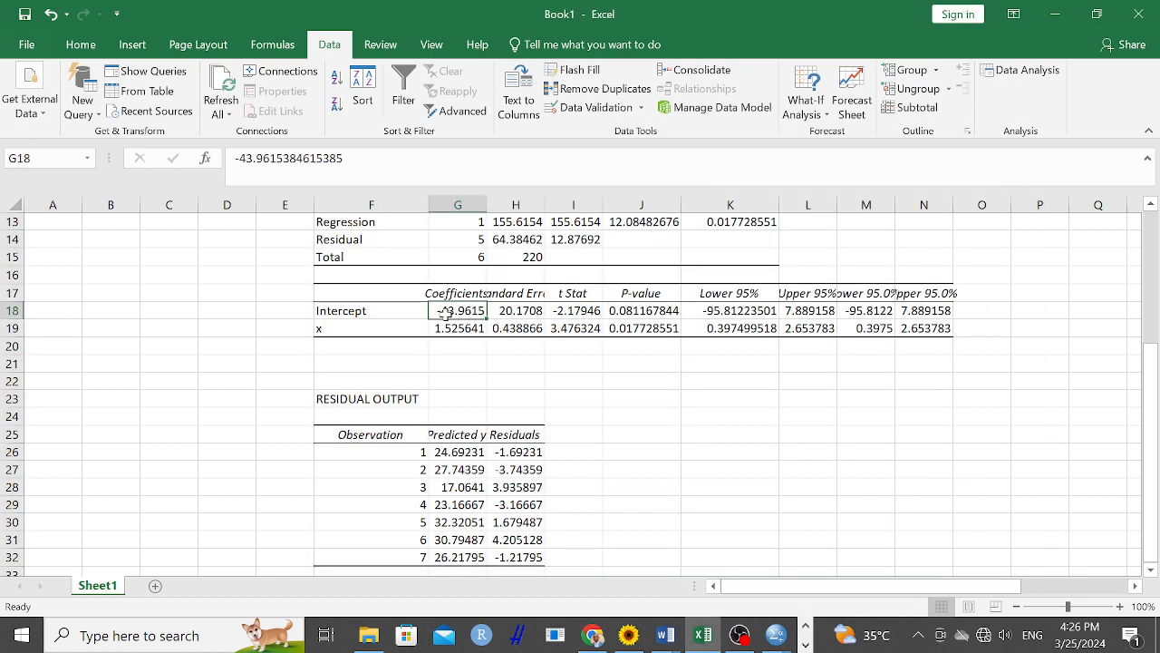
key("ctrl+c")
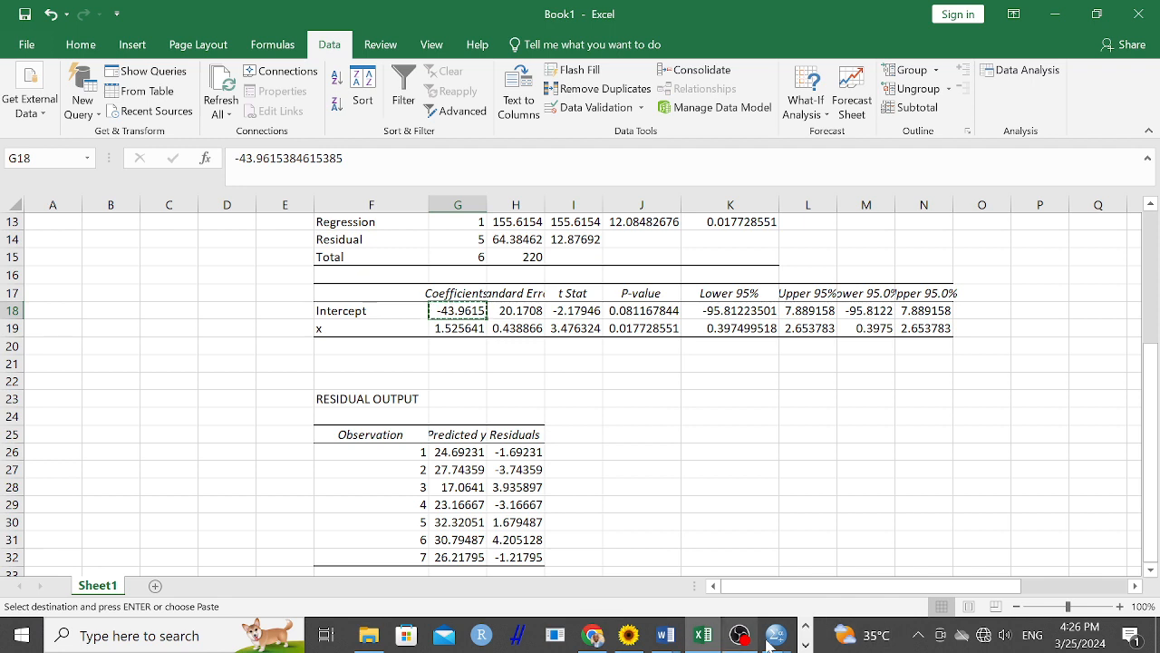
left_click(806, 644)
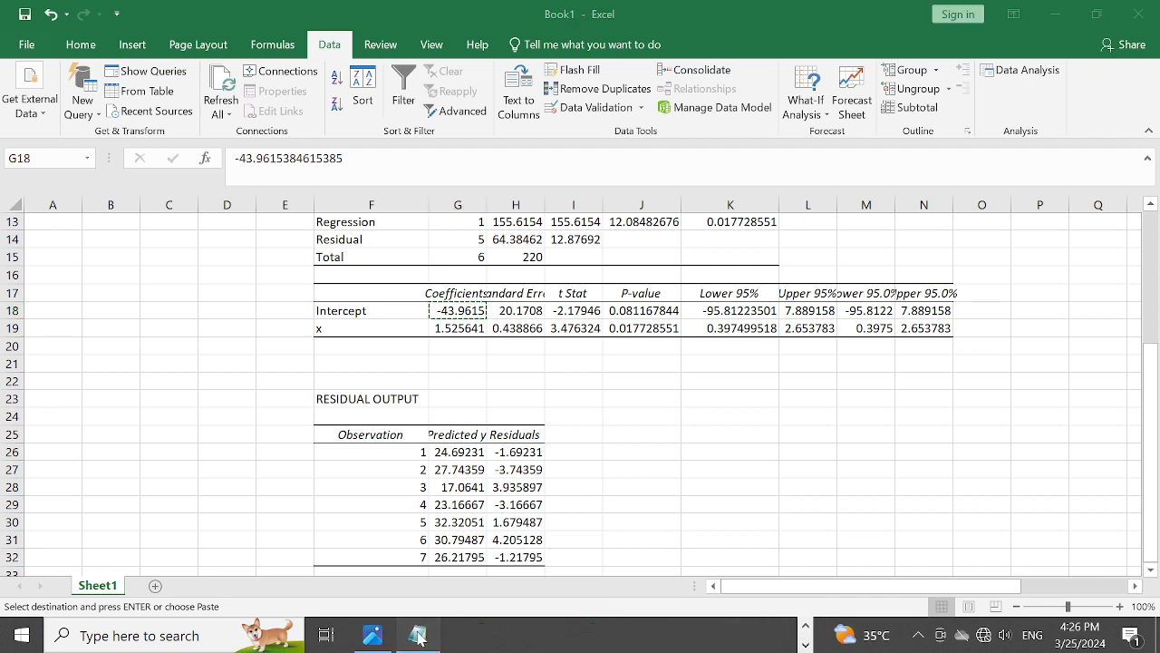
left_click(418, 636)
key("ctrl+v")
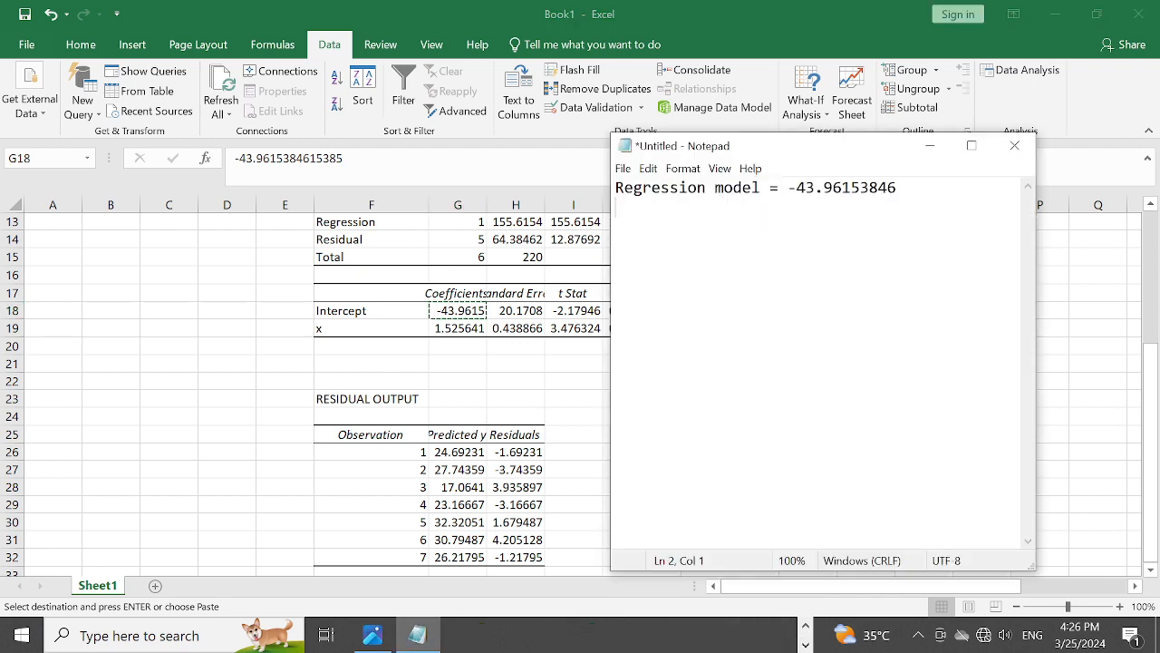
key("BackSpace")
type("+")
Copy the x coefficient from G19 into the Notepad equation after the plus sign
left_click(456, 329)
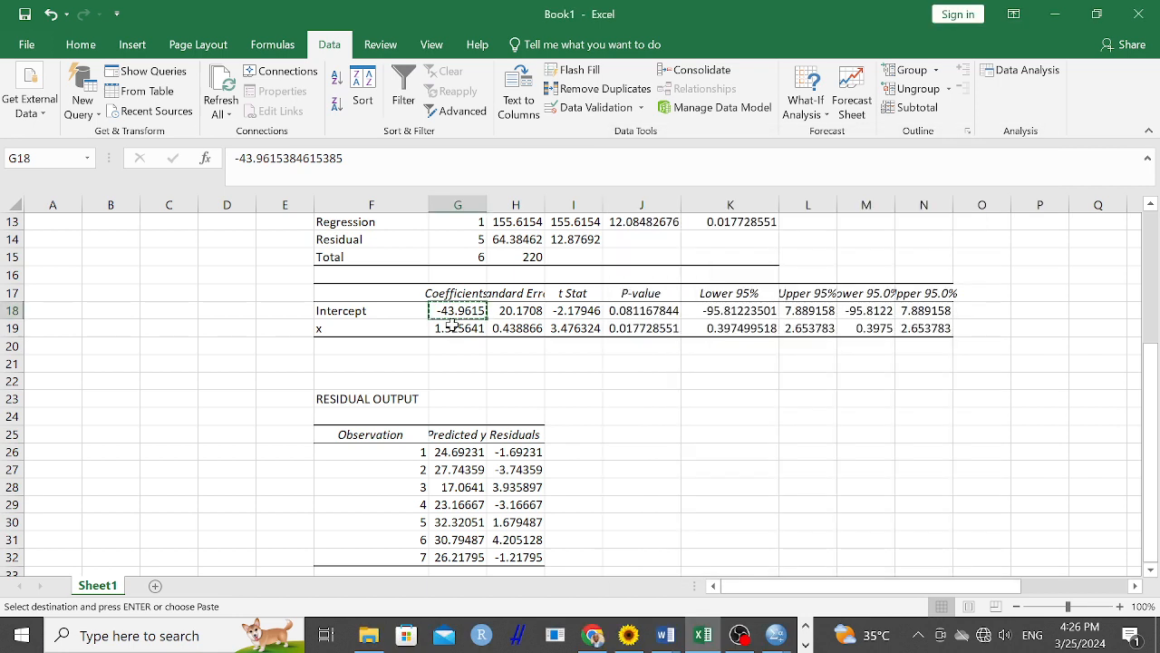
left_click(452, 327)
key("ctrl+c")
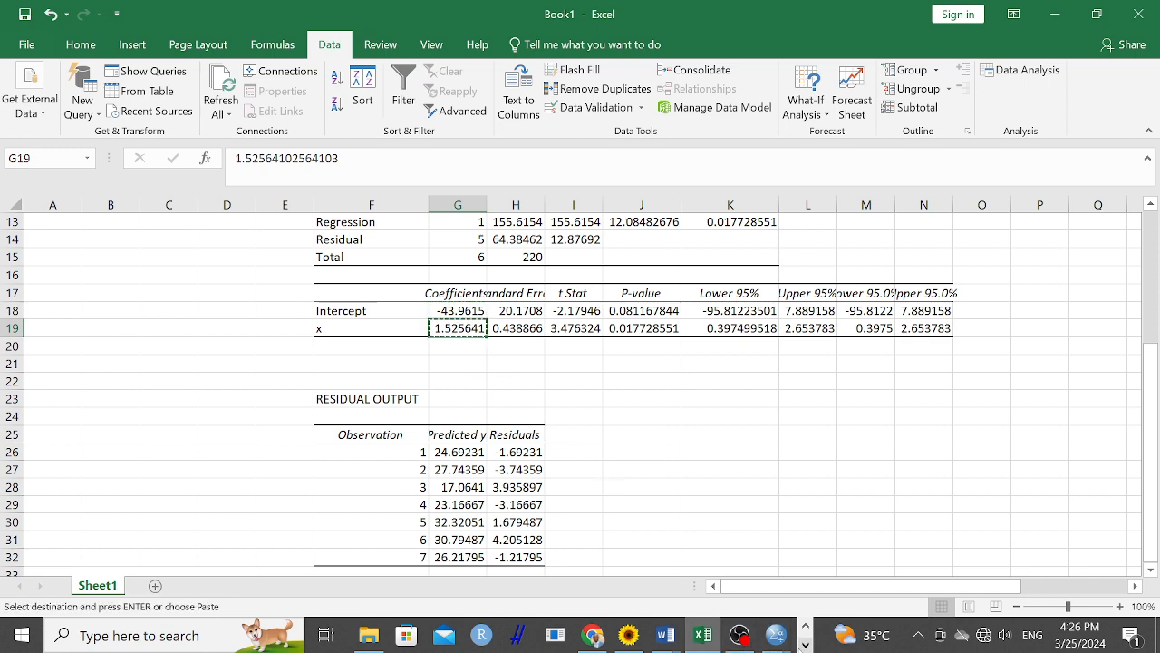
left_click(805, 643)
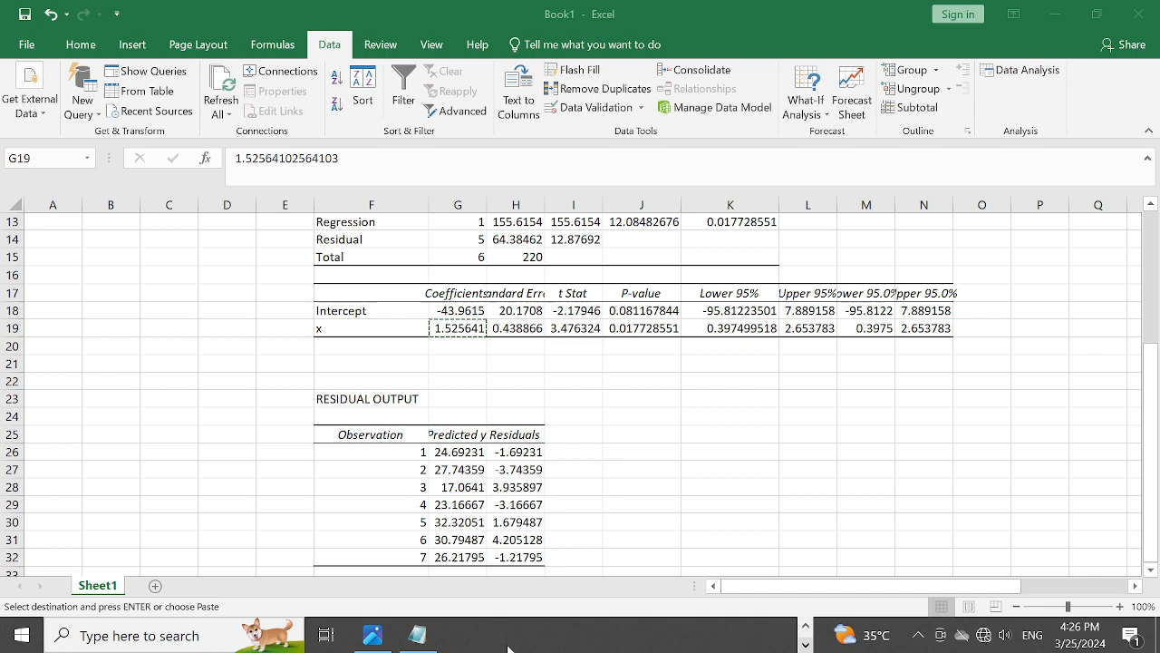
left_click(417, 638)
key("ctrl+v")
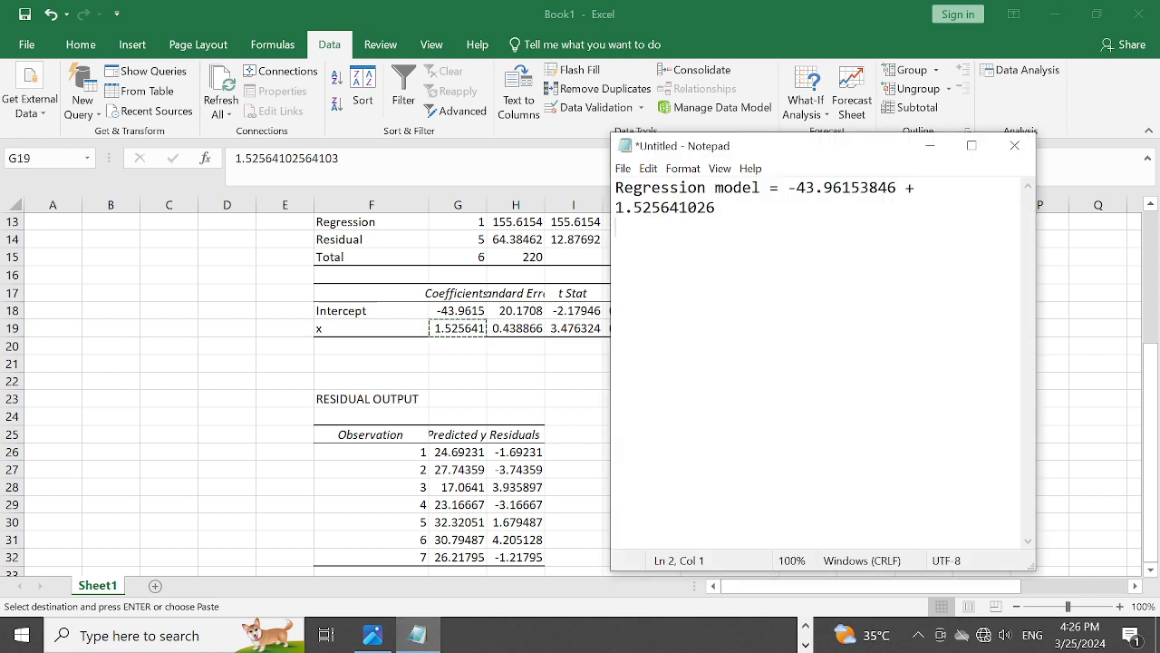
Shorten both coefficients in the Notepad equation to three decimals, -43.961 and 1.525, keeping everything on one line
key("BackSpace")
key("BackSpace")
key("BackSpace")
key("BackSpace")
key("BackSpace")
key("BackSpace")
key("BackSpace")
key("BackSpace")
key("BackSpace")
key("BackSpace")
key("BackSpace")
key("BackSpace")
key("BackSpace")
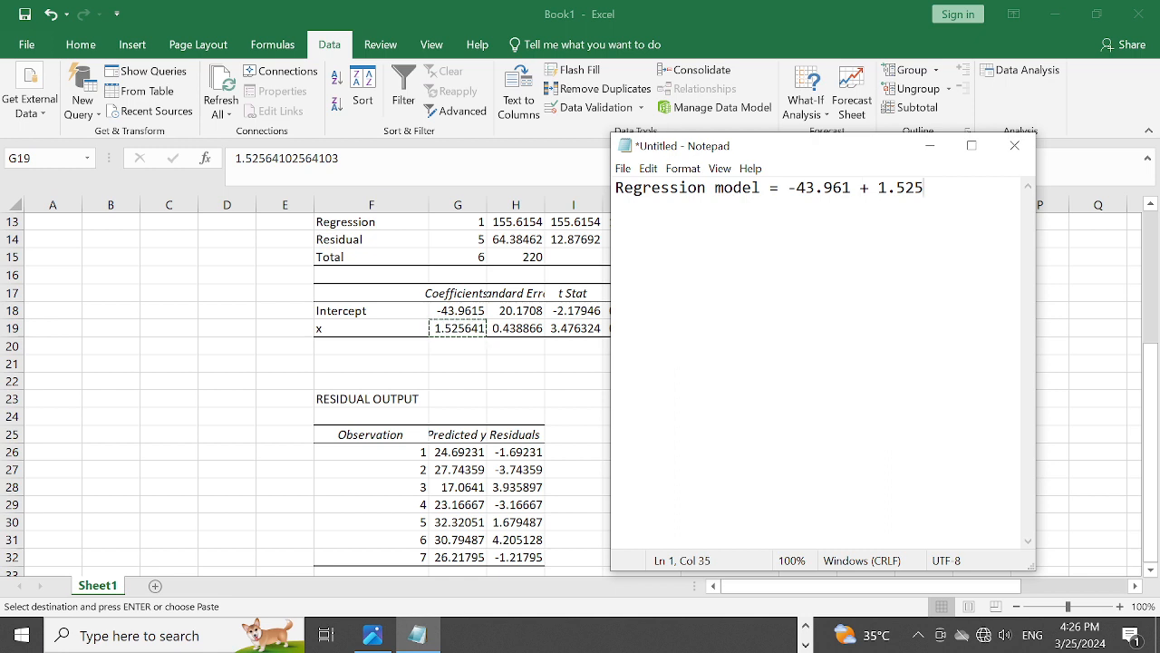
Add x after 1.525 and put the equation on its own line under "Regression model", starting with y
type("c")
key("BackSpace")
type("x")
key("Return")
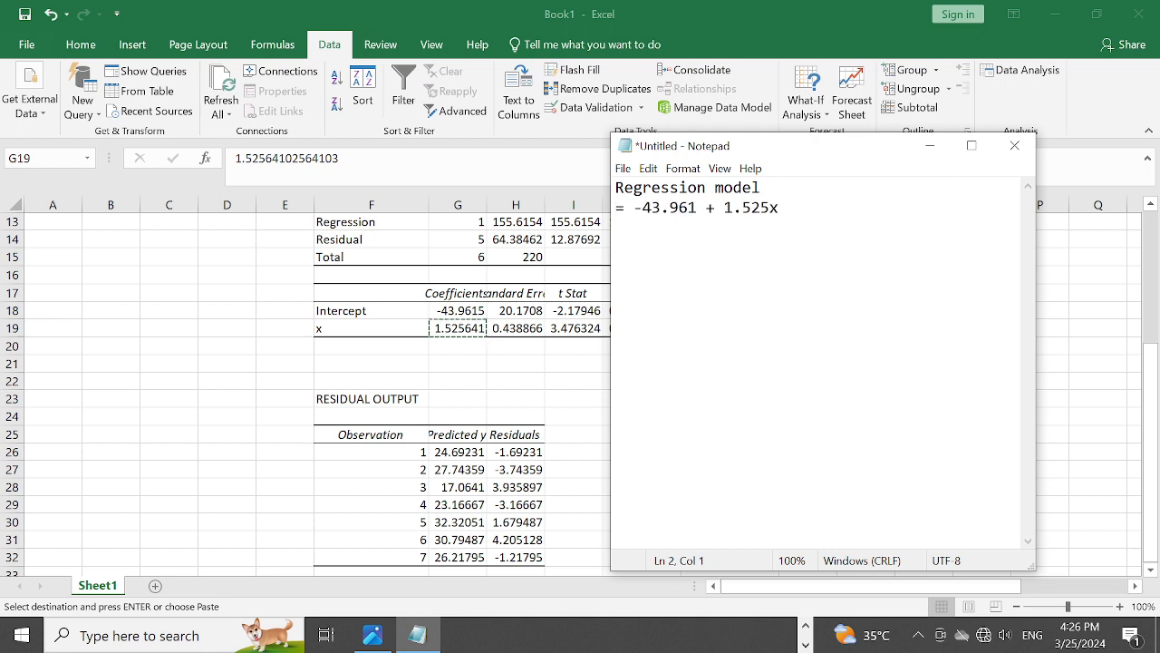
type("y")
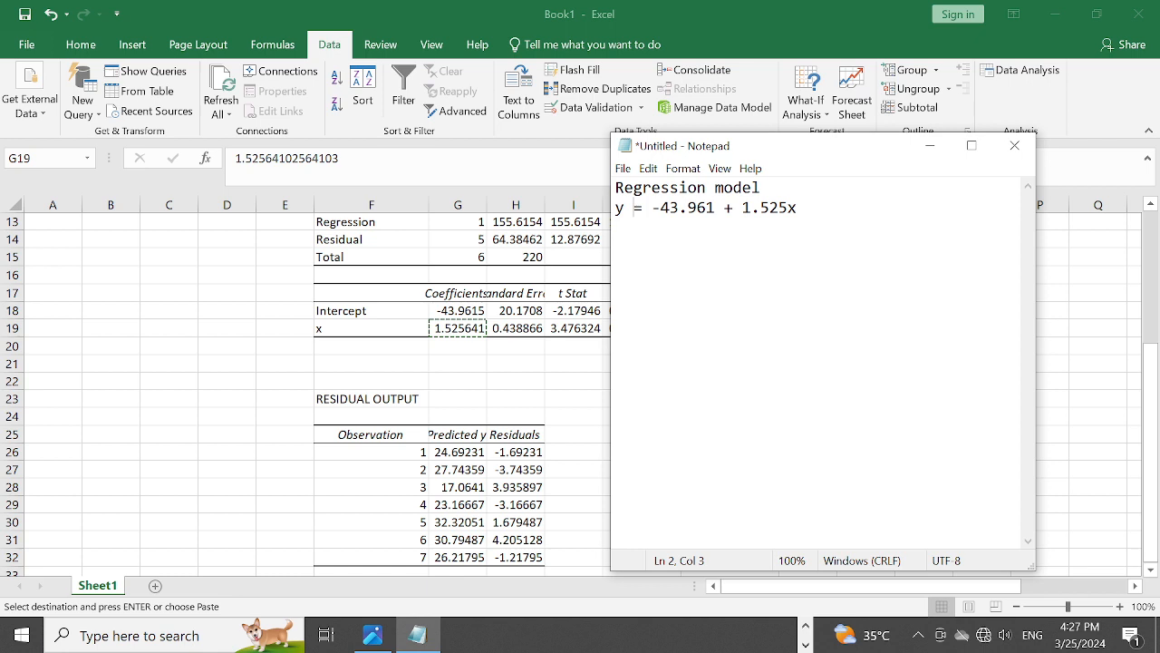
Minimize the note and auto-fit column G in the Excel sheet so the coefficients and predicted y values show in full
left_click(930, 146)
scroll(470, 404, "down", 1)
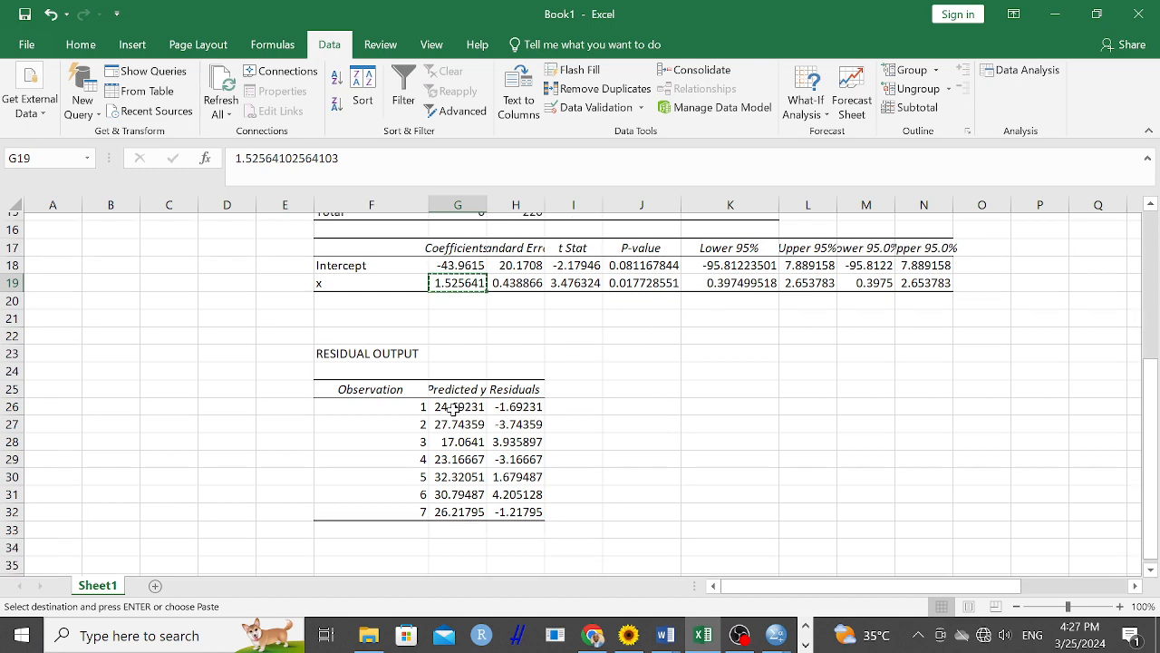
double_click(487, 204)
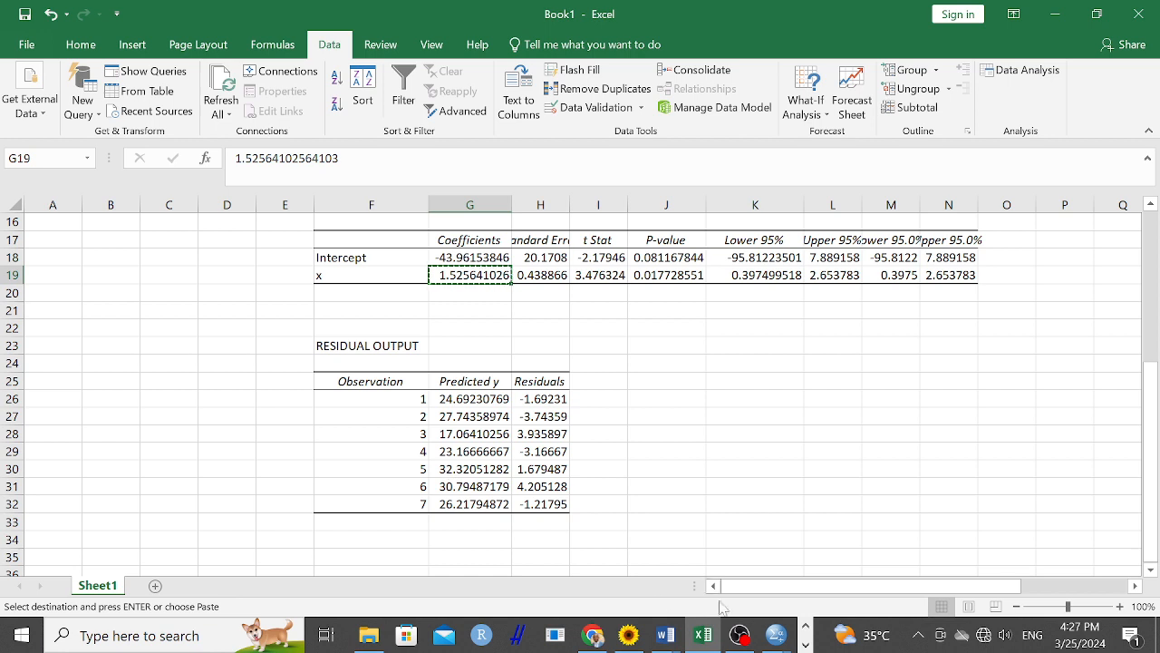
Bring the regression equation note back up in Notepad and close it
left_click(804, 645)
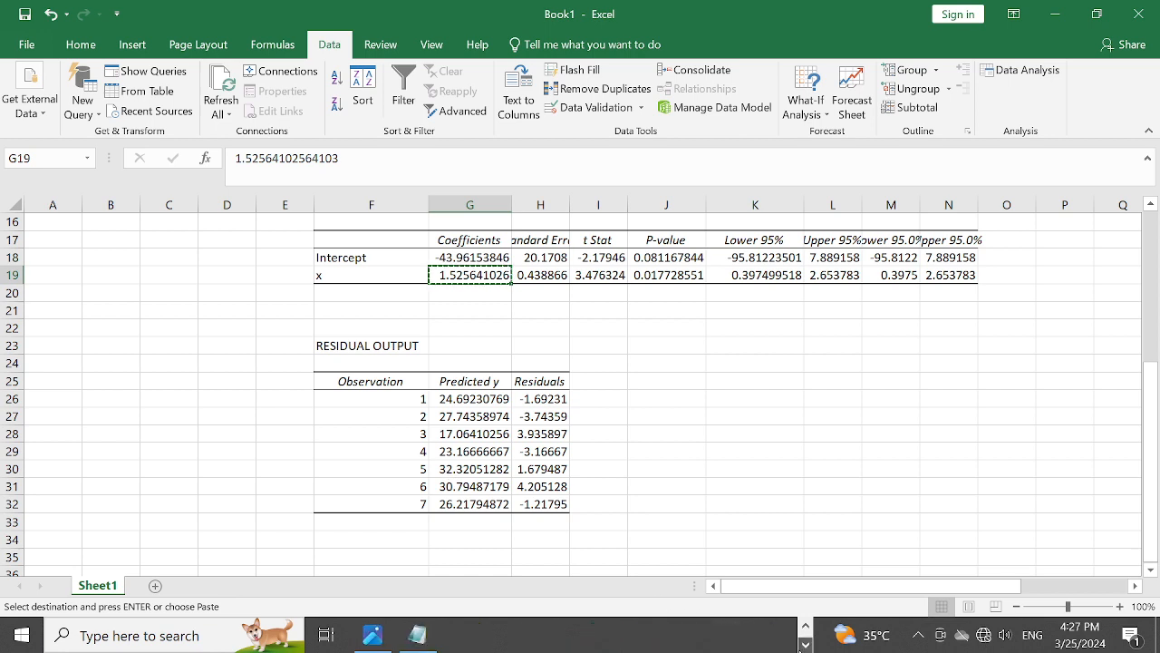
left_click(432, 643)
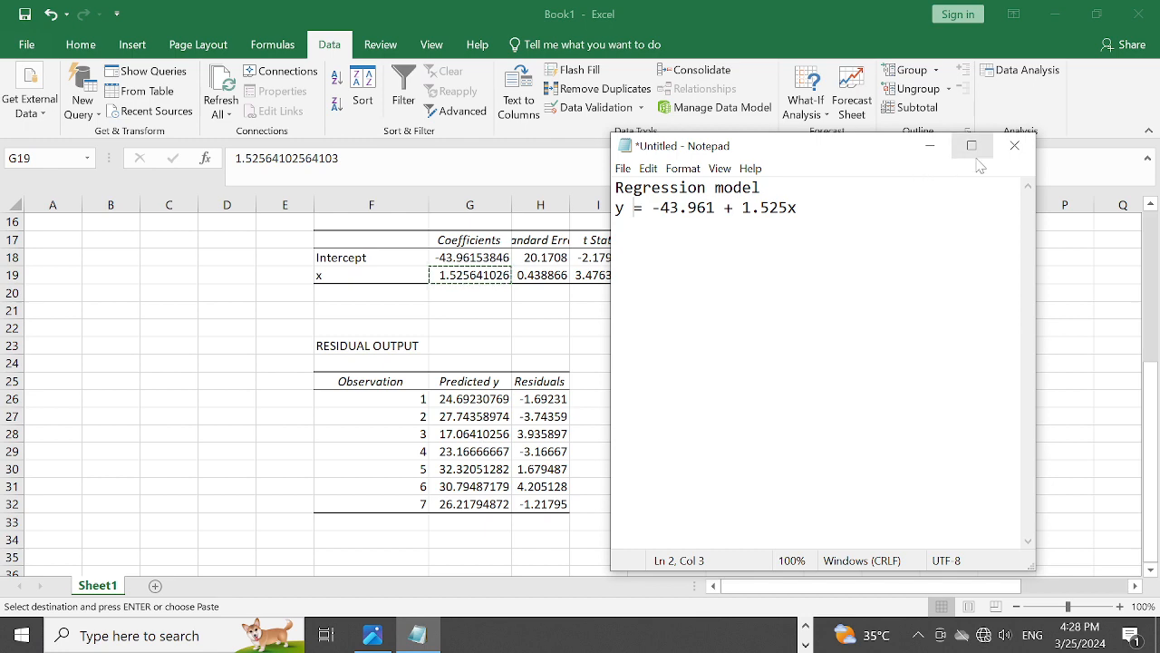
left_click(1015, 146)
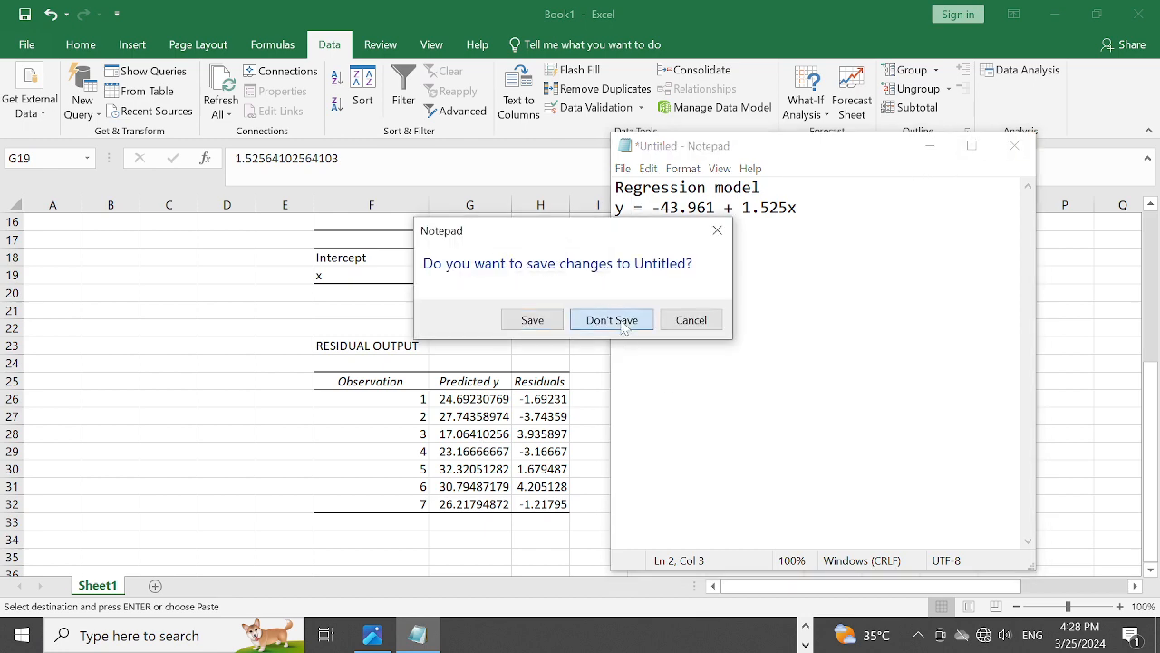